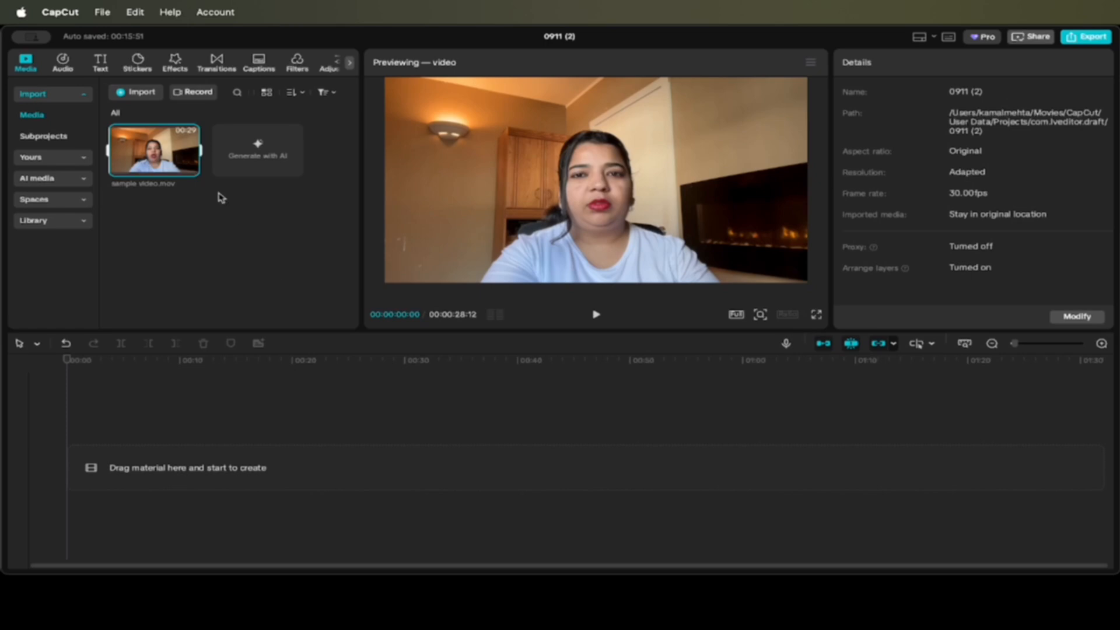
Add sample video.mov to the timeline and open its transcript for text-based editing.
mouse_move(183, 174)
click(189, 169)
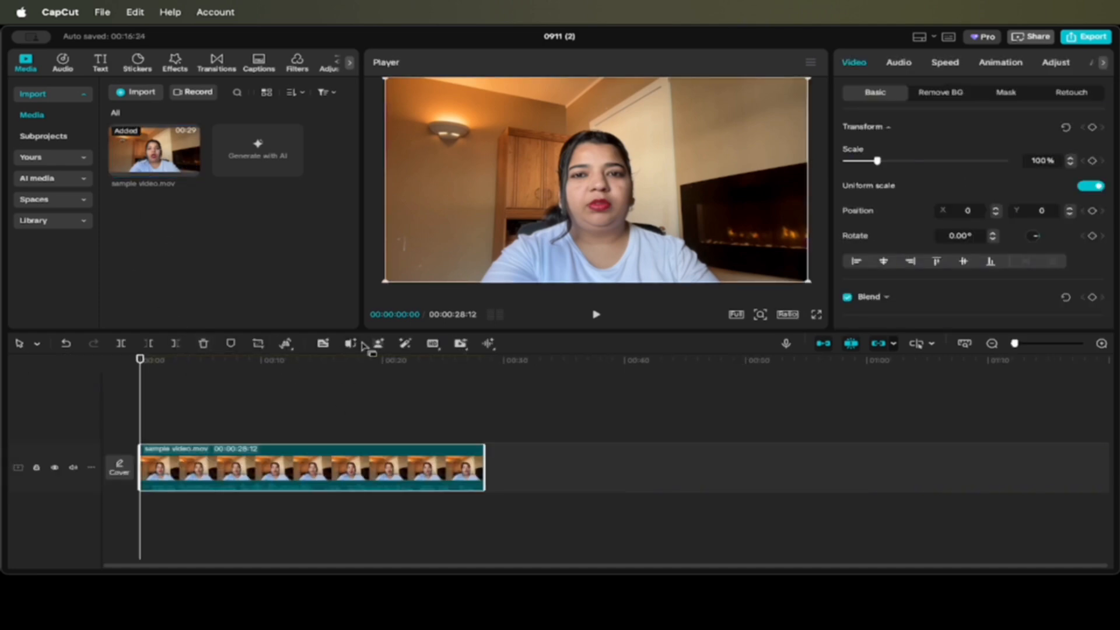
click(490, 344)
click(323, 344)
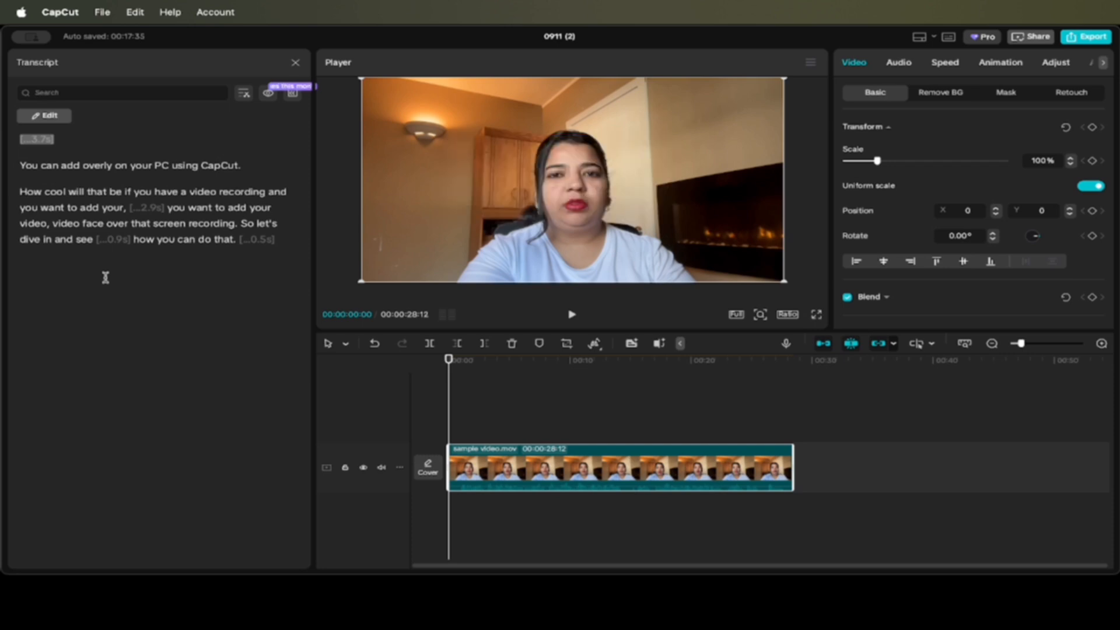
Delete the 2.9s, 0.9s and 0.5s pauses and the repeated phrase "and you want to add your" from the transcript.
click(147, 208)
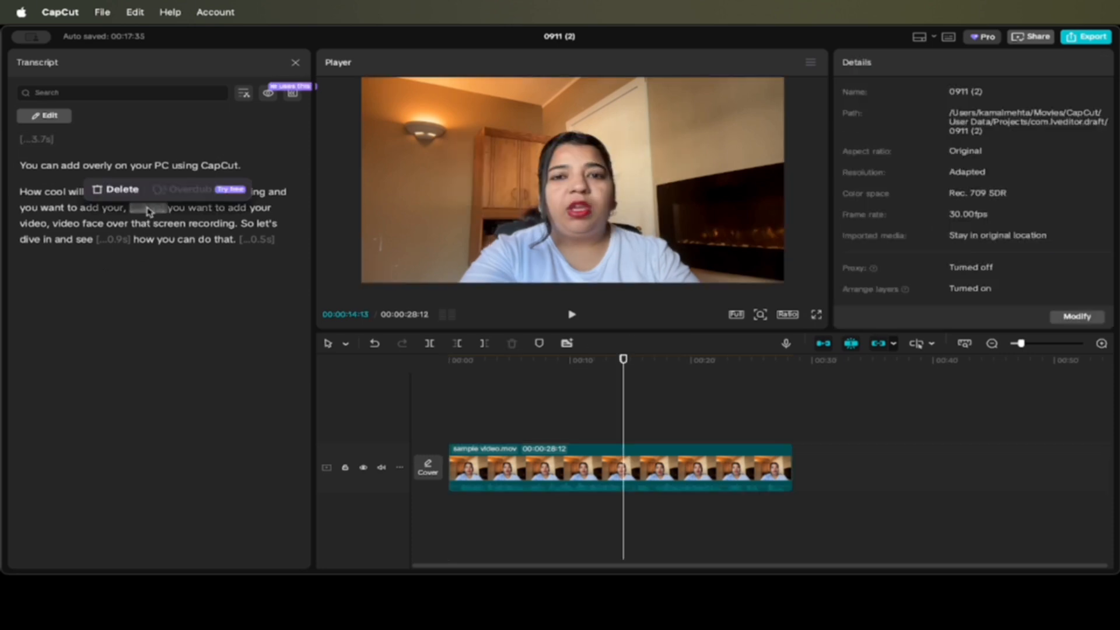
click(122, 190)
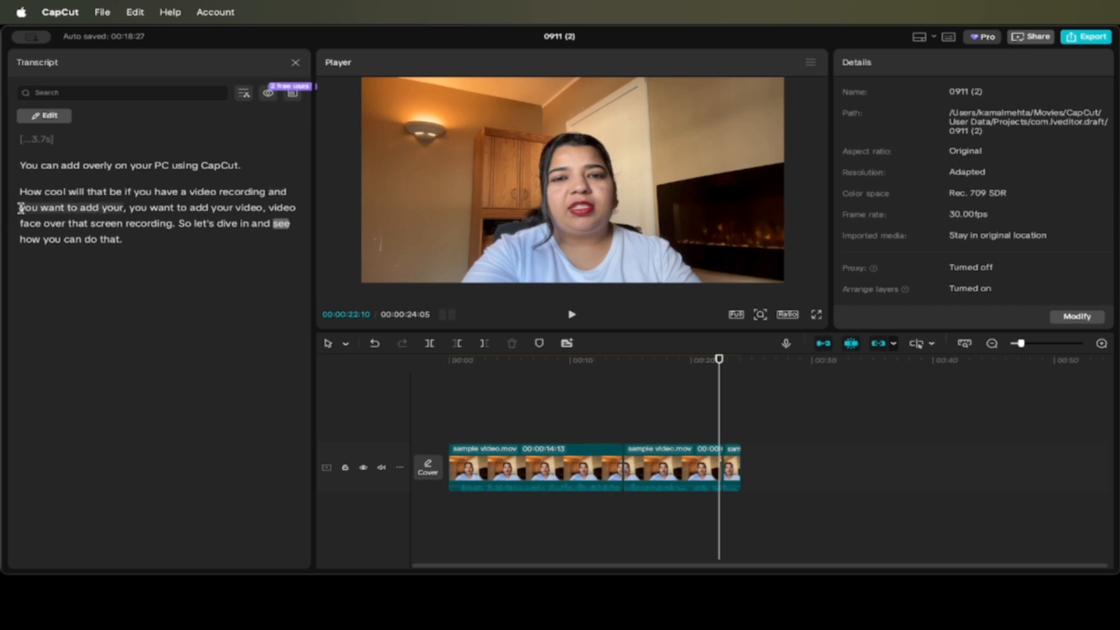
drag(21, 209, 91, 199)
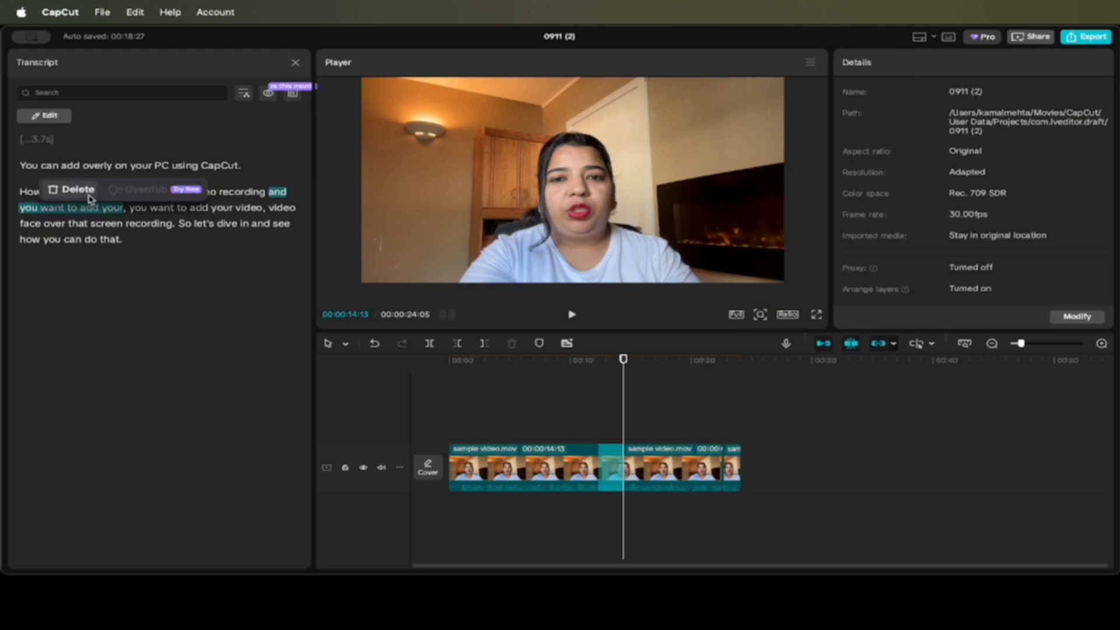
click(77, 190)
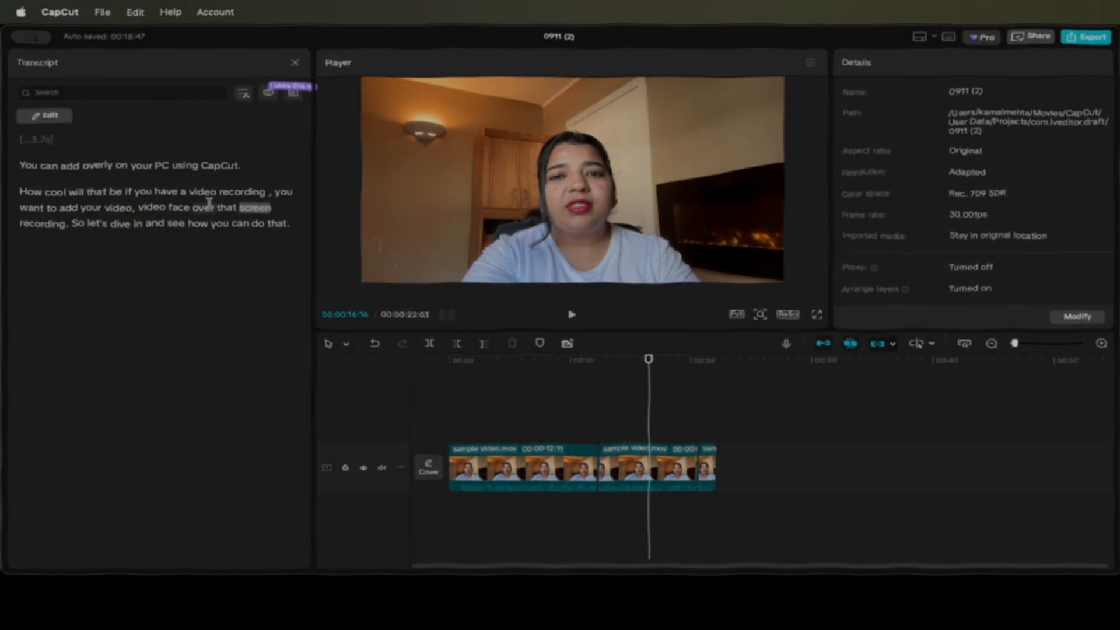
Play back the edited video around the transcript cuts and from the beginning to check the speech flow.
click(208, 205)
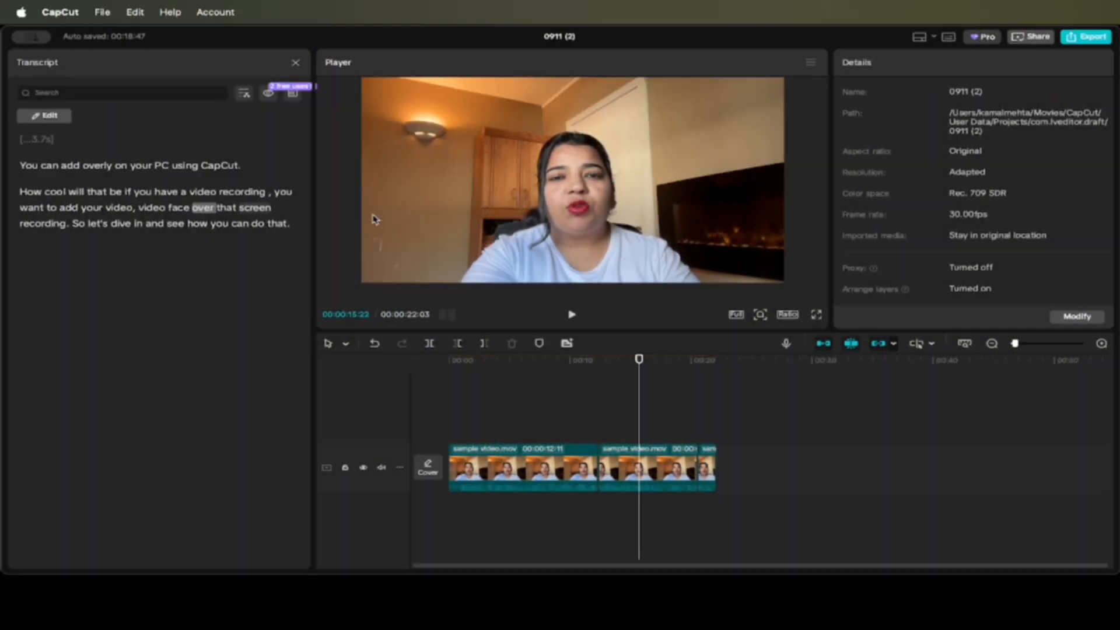
click(271, 198)
click(569, 316)
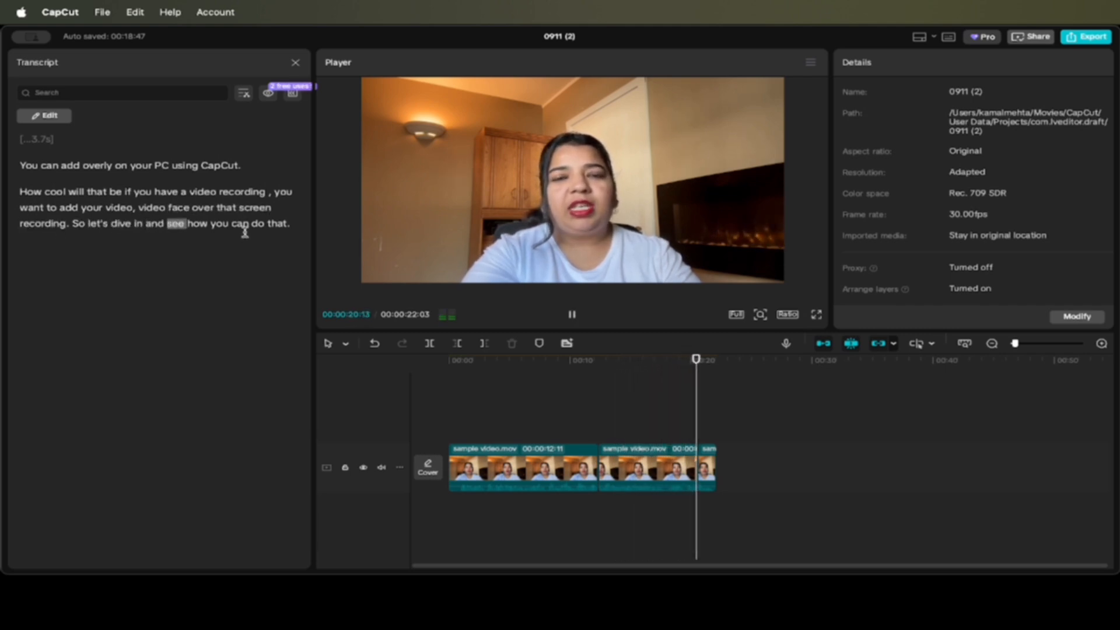
click(574, 315)
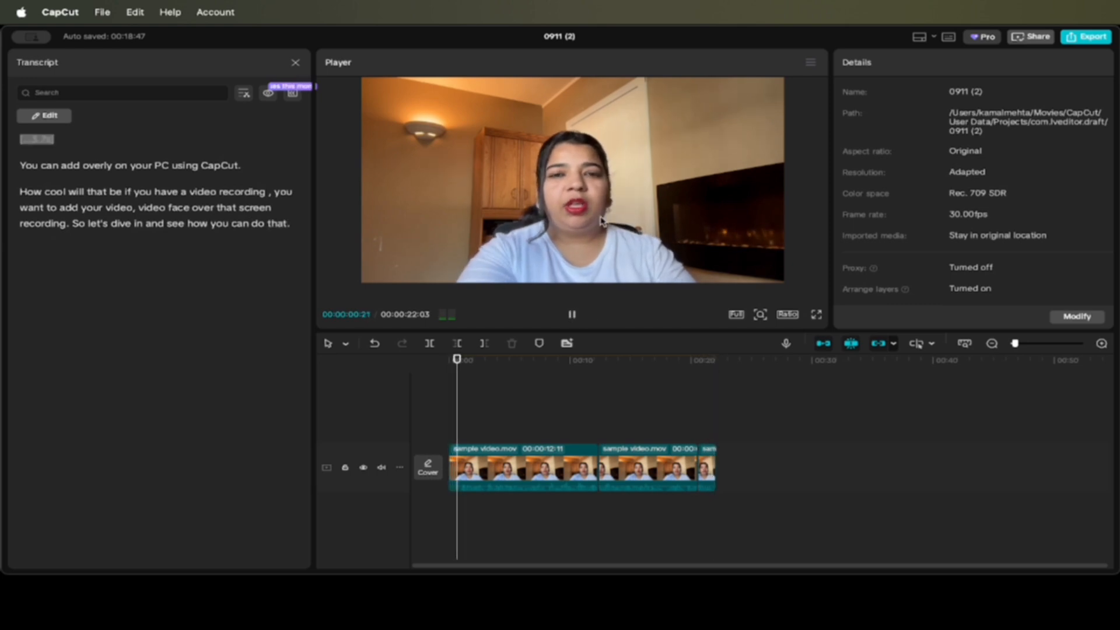
click(572, 315)
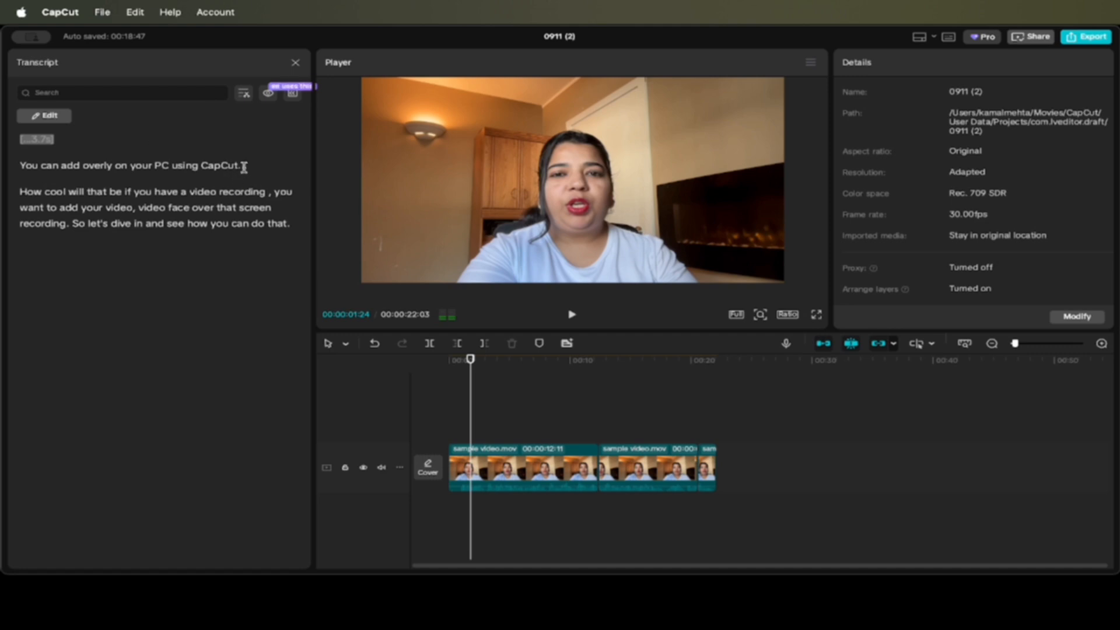
Identify filler words and pauses in the transcript and remove the marked 3.7s opening pause.
click(244, 94)
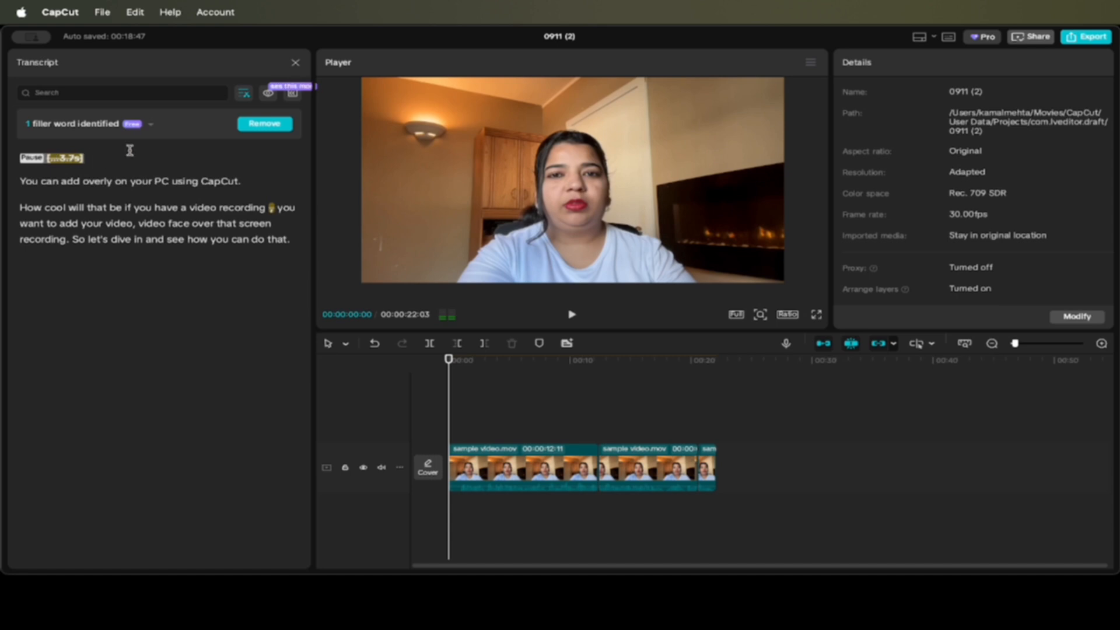
click(140, 223)
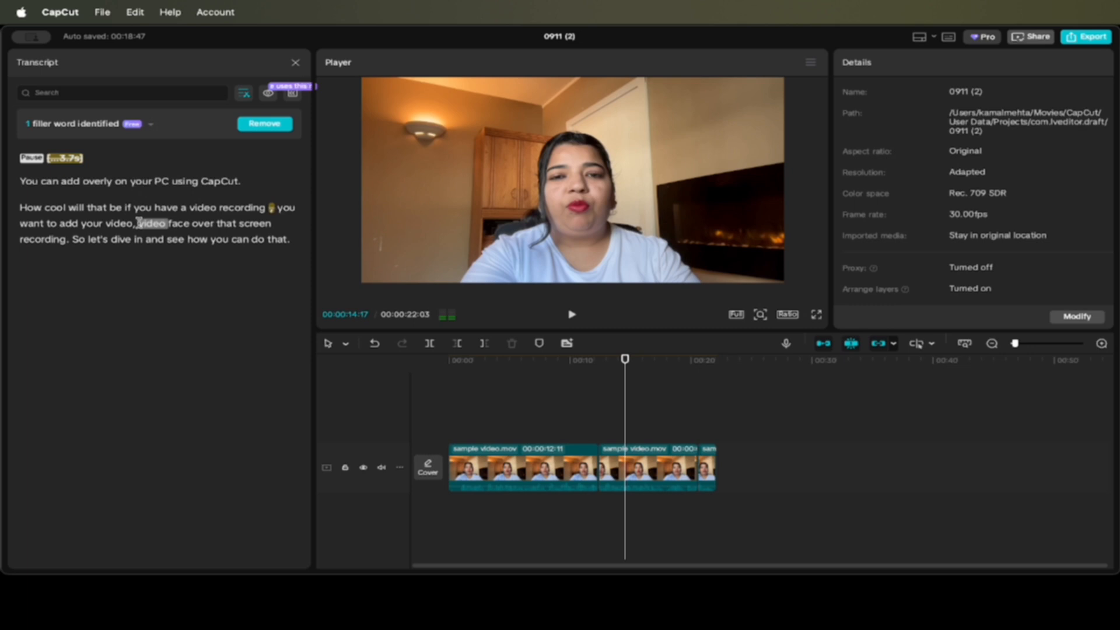
click(68, 240)
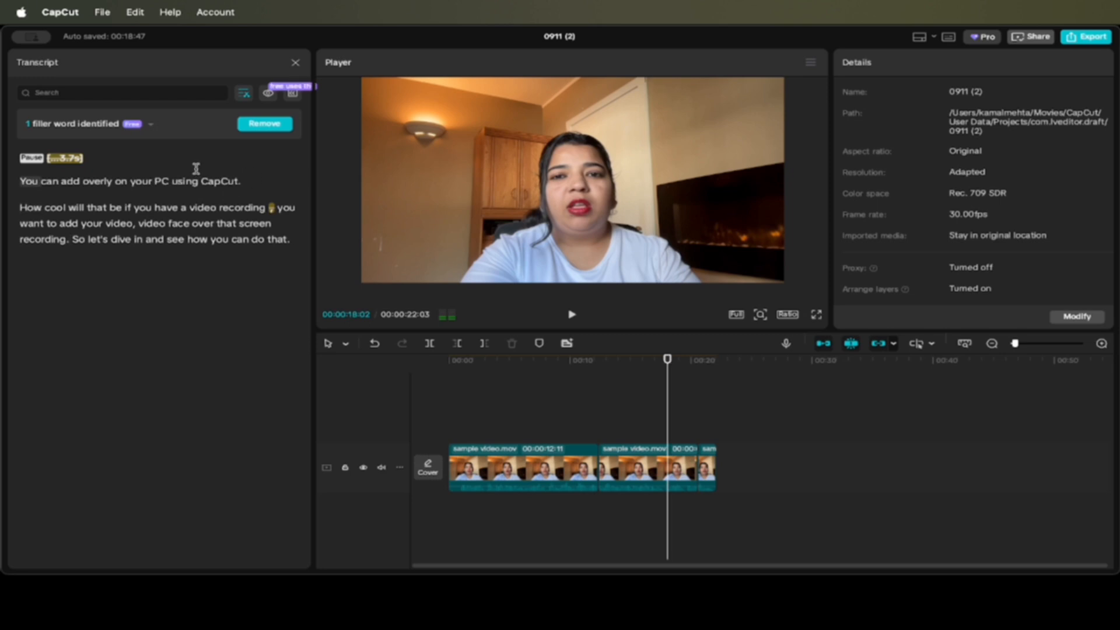
click(244, 125)
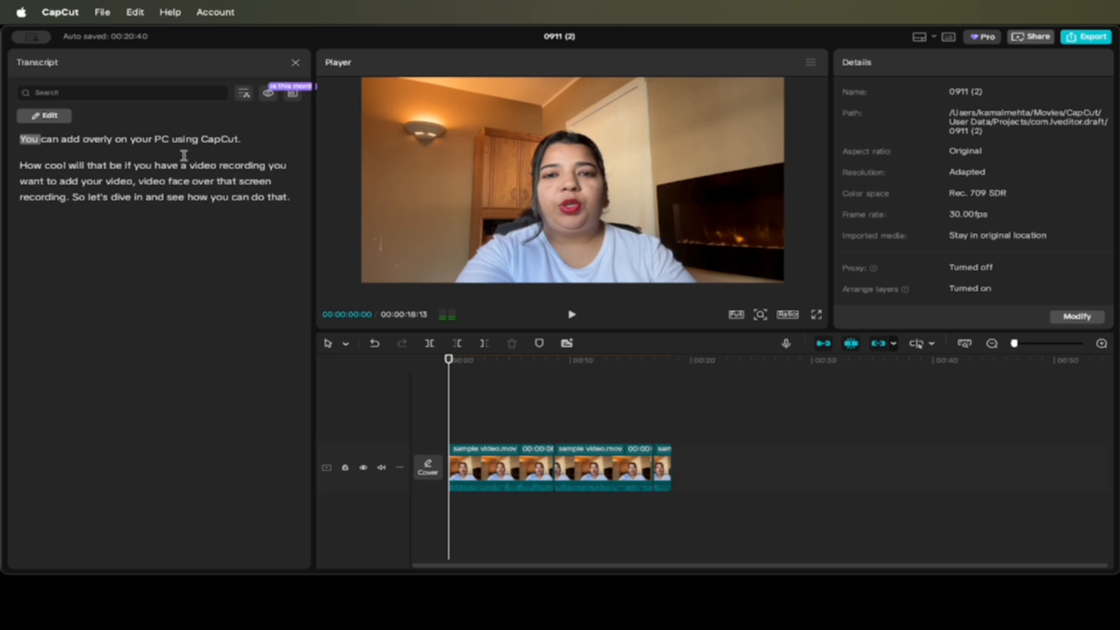
Replace "let's dive in" with "Let's get started" in the last transcript sentence and finish the text edit.
click(51, 117)
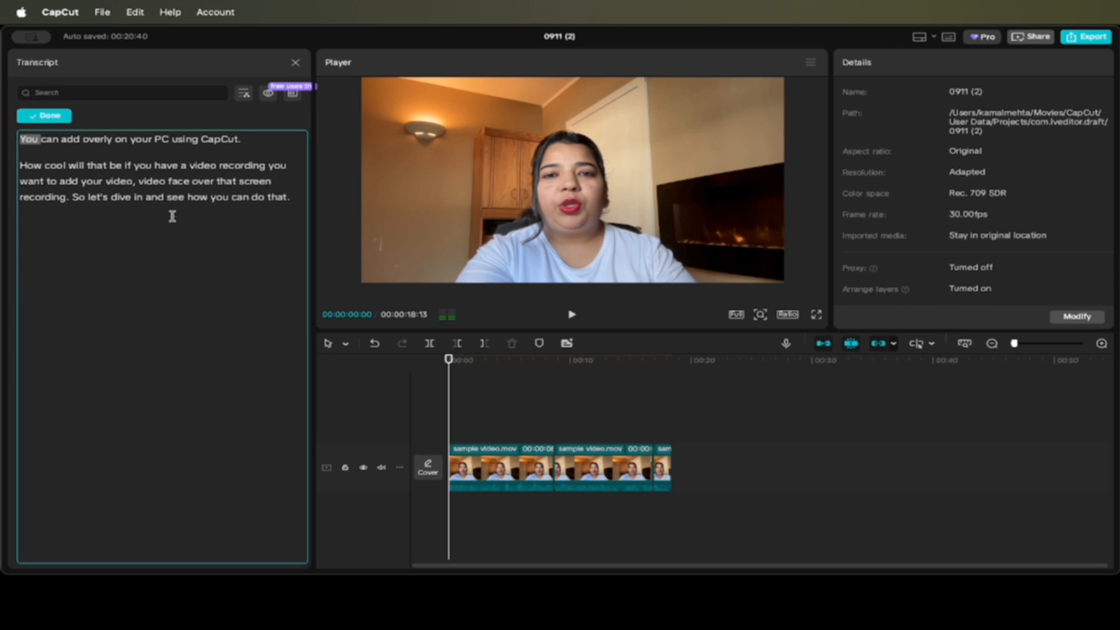
click(173, 216)
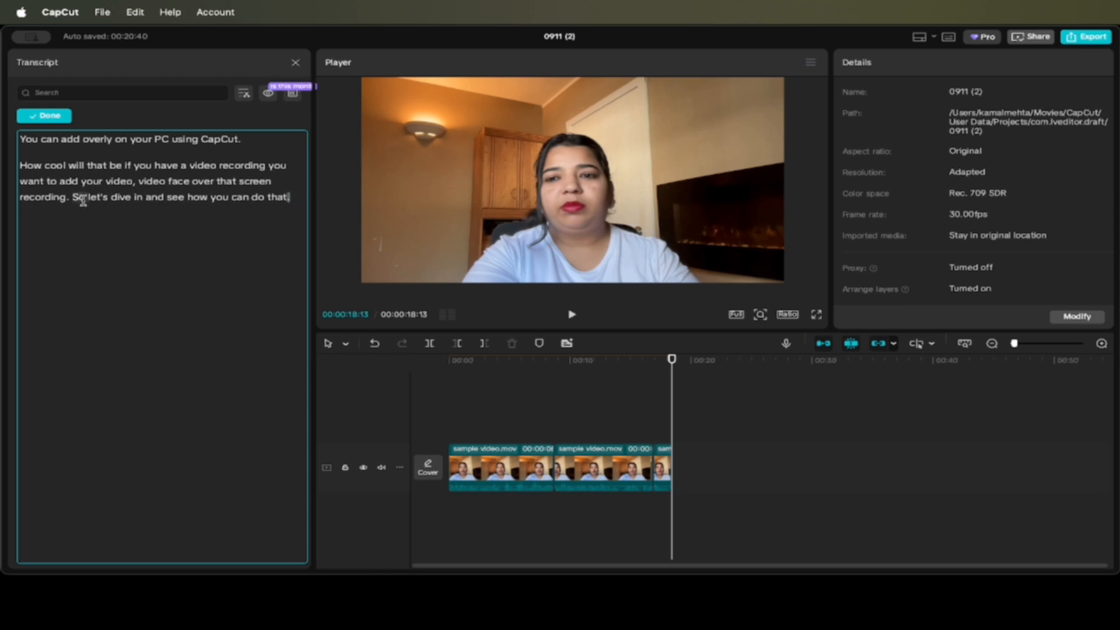
click(141, 197)
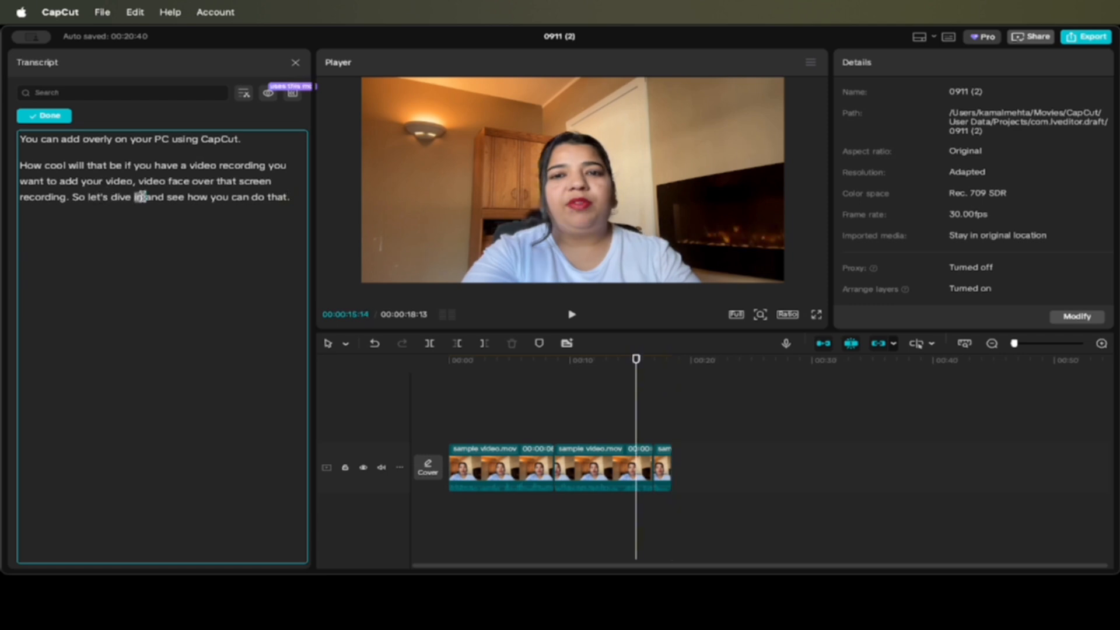
key(BackSpace)
key(BackSpace)
key(BackSpace)
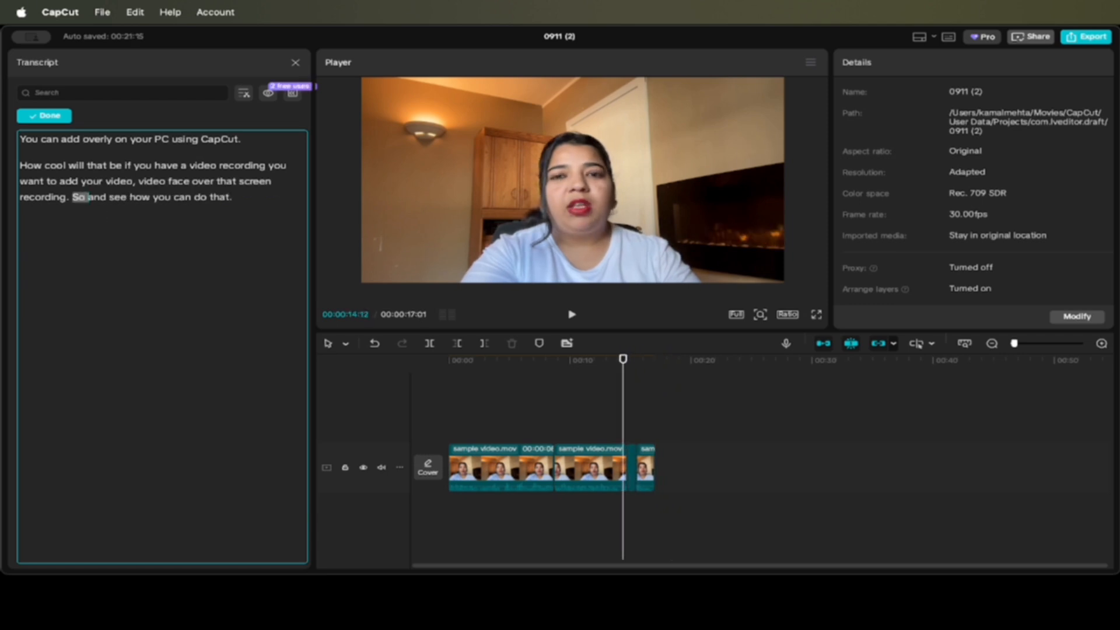
text(Let')
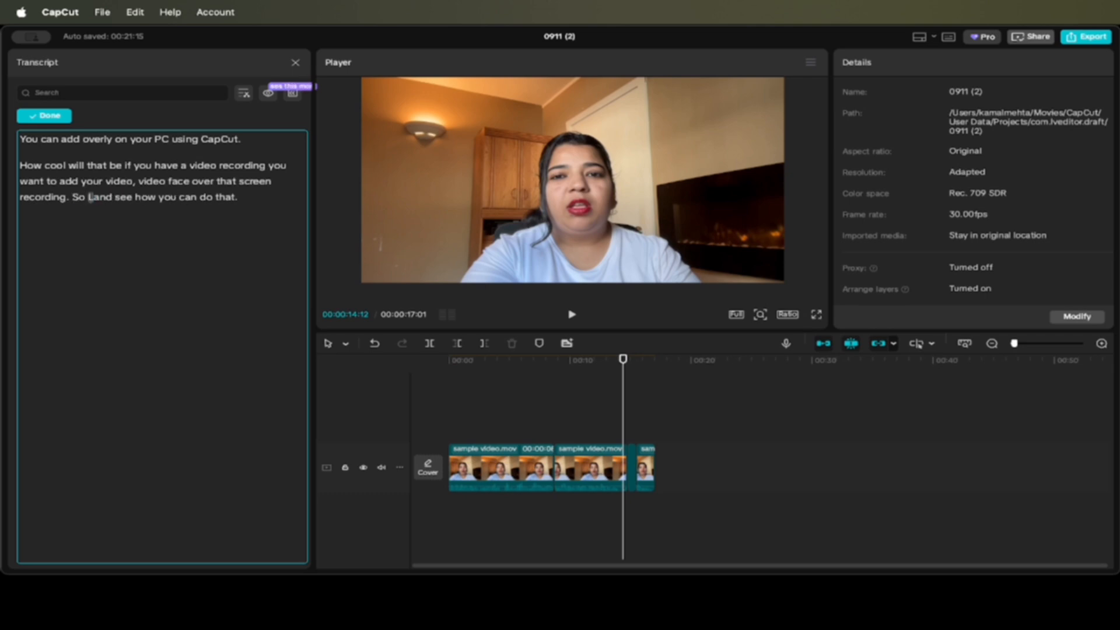
text(s get started)
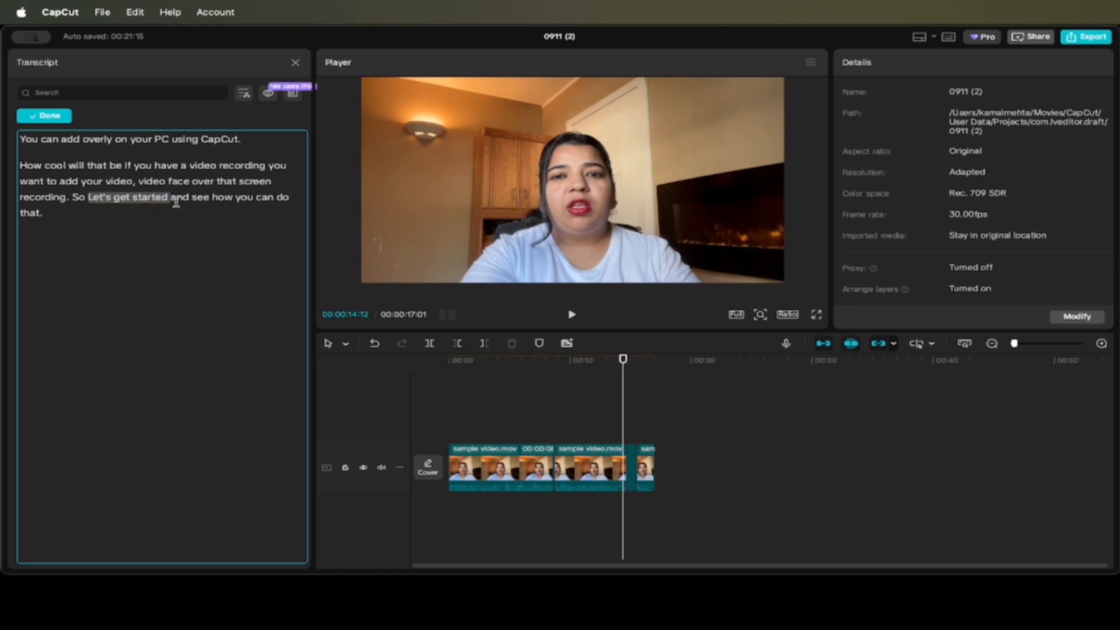
click(49, 119)
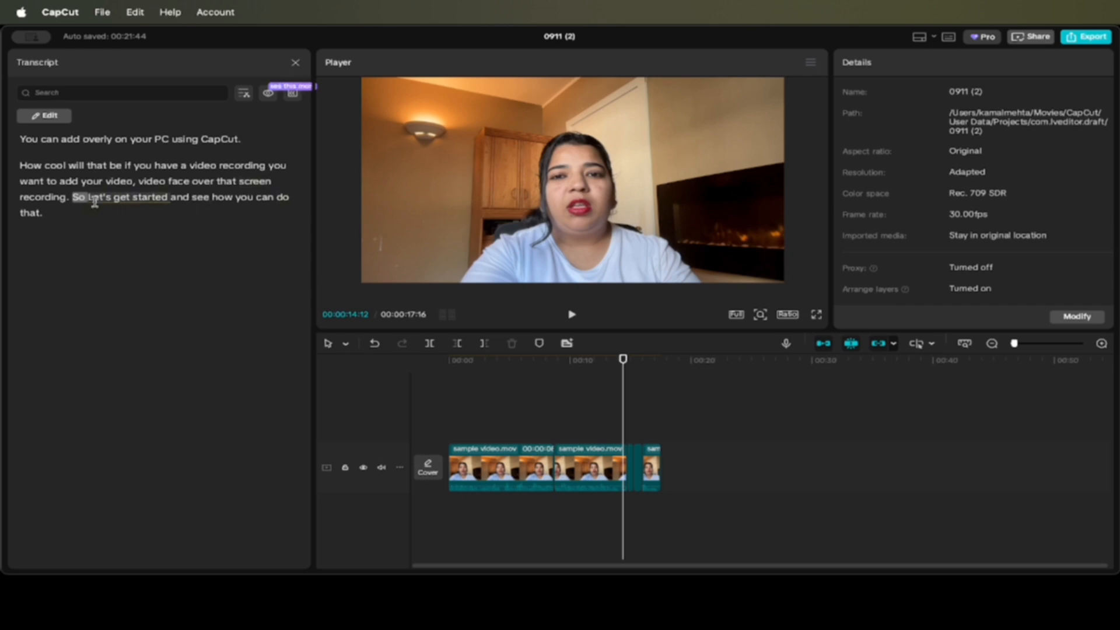
Record a voiceover for the new transcript phrase "Let's get started" with the MacBook Air Microphone.
drag(89, 202, 129, 203)
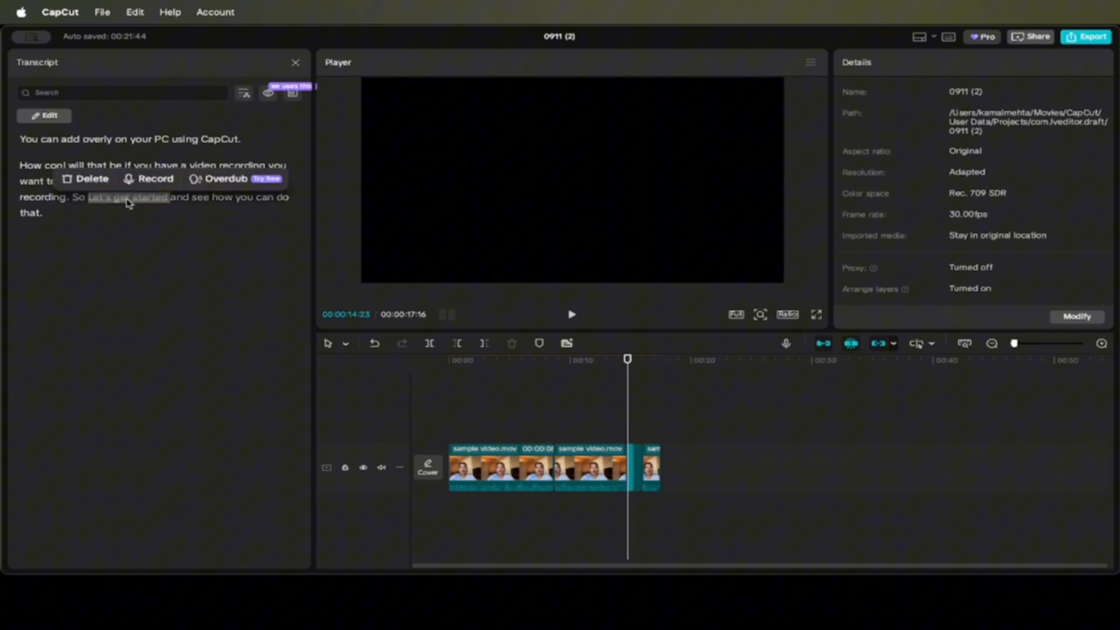
click(156, 179)
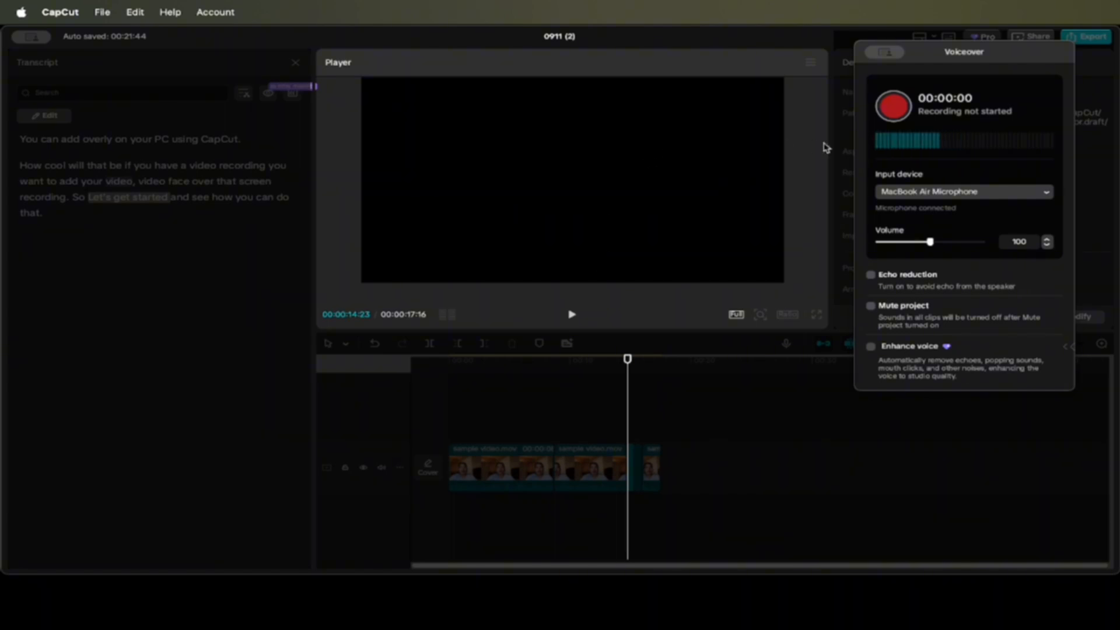
click(894, 106)
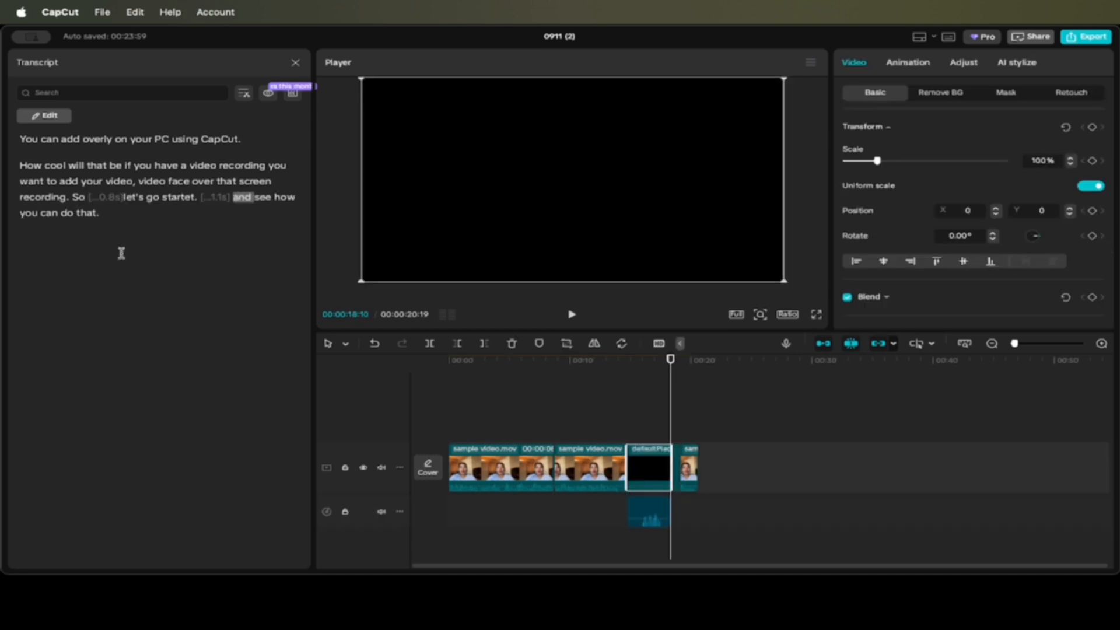
Play back the video from the word "video" in the second paragraph to review the recorded voiceover section.
click(103, 196)
click(572, 314)
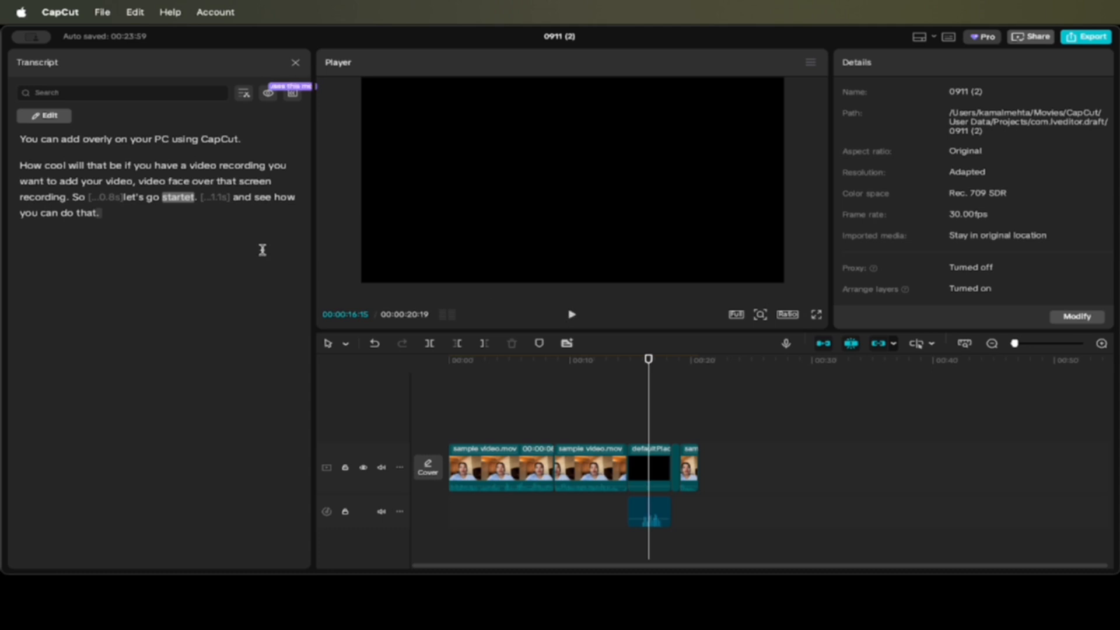
click(119, 181)
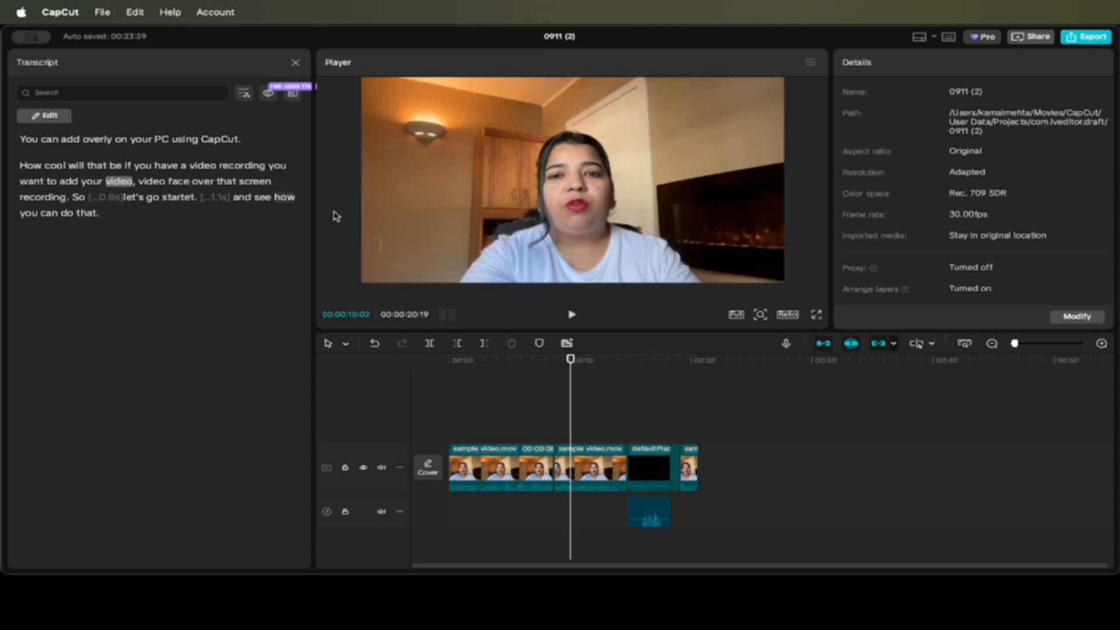
click(571, 315)
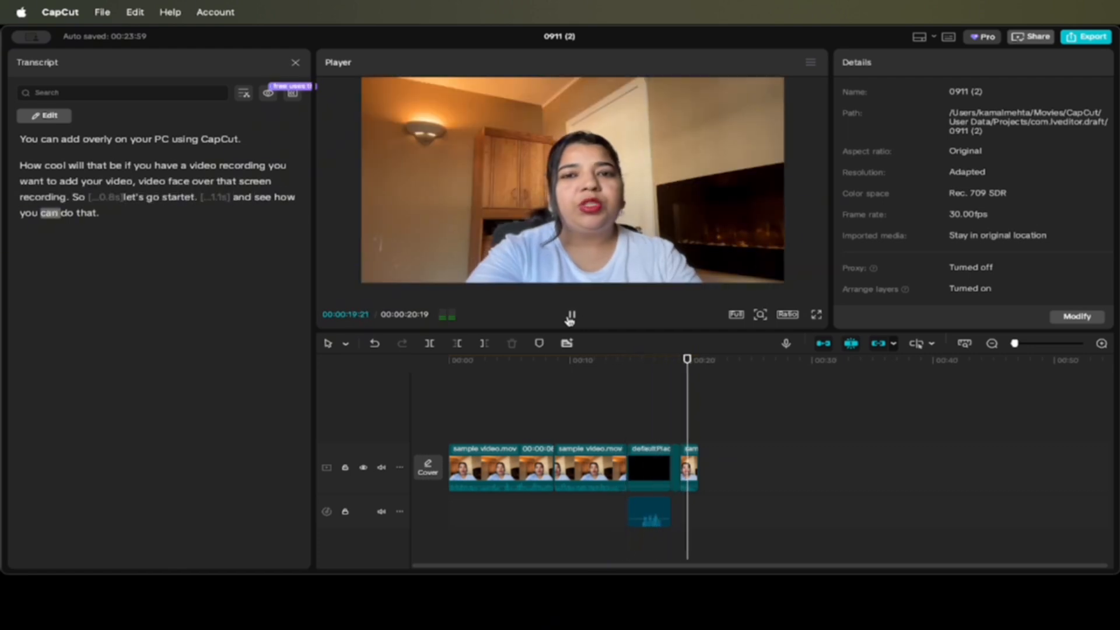
click(571, 315)
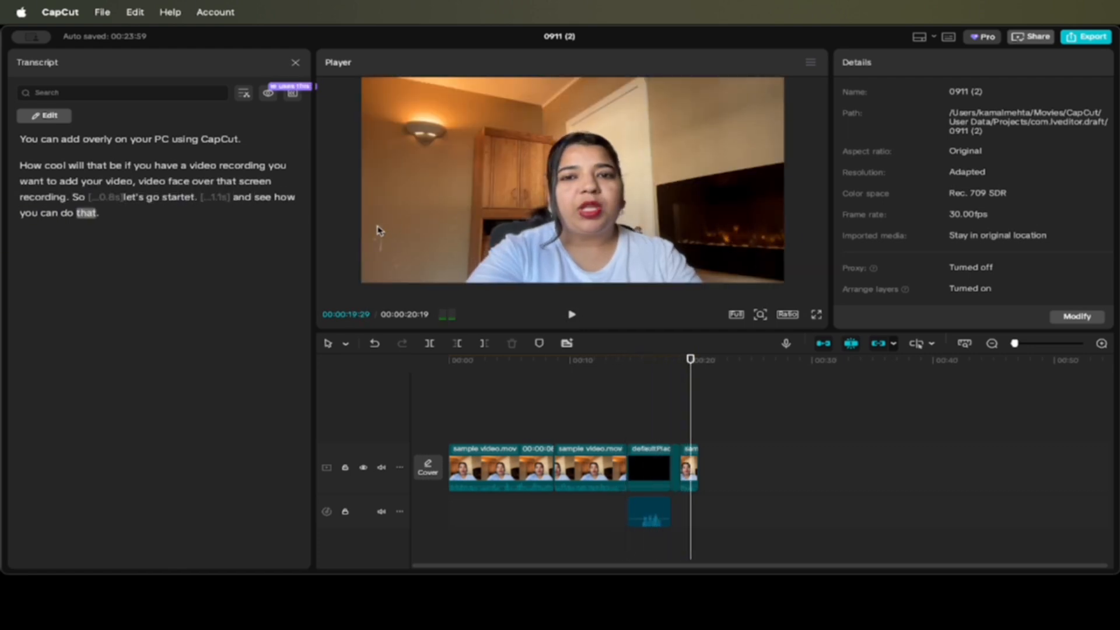